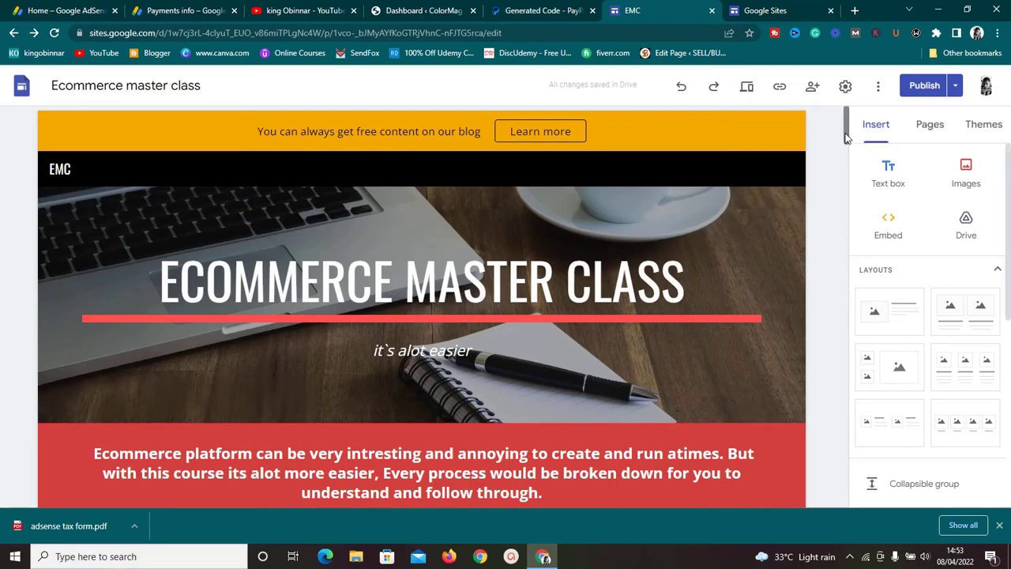
Step: Scroll the course page down until the Overview list and CHAPTER 1 banner show
drag(845, 138, 855, 120)
mouse_move(847, 131)
mouse_down()
mouse_move(846, 140)
mouse_move(847, 120)
mouse_up()
drag(847, 154, 846, 188)
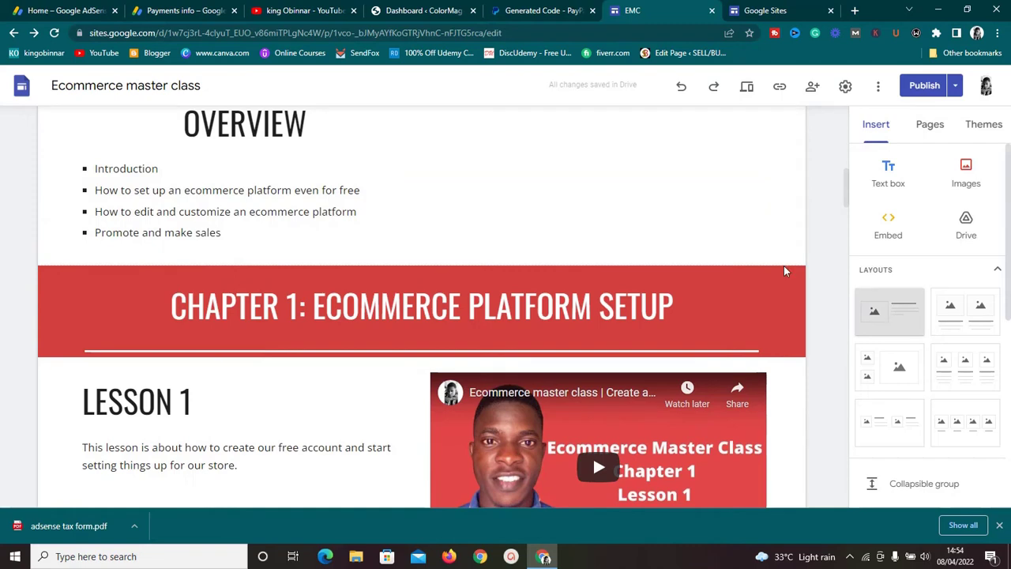
Step: Add an image-and-text section above Chapter 1, move its image right, then delete the section
drag(784, 271, 661, 247)
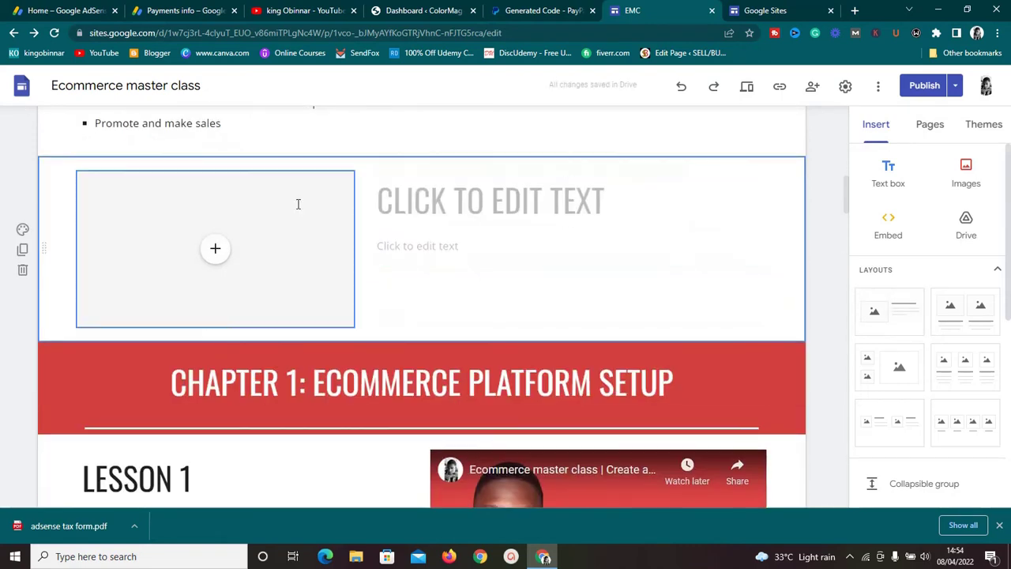
click(215, 251)
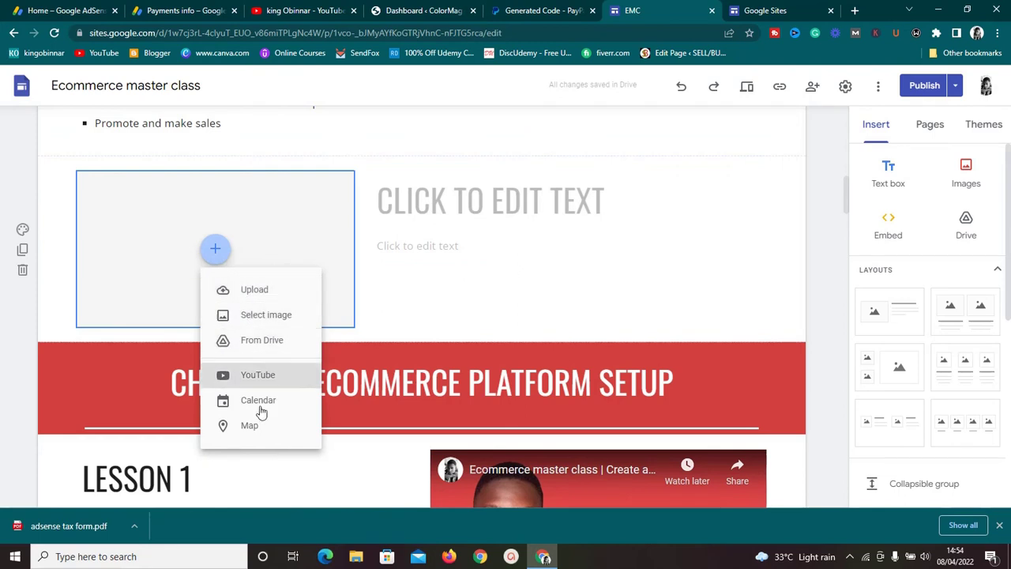
click(422, 271)
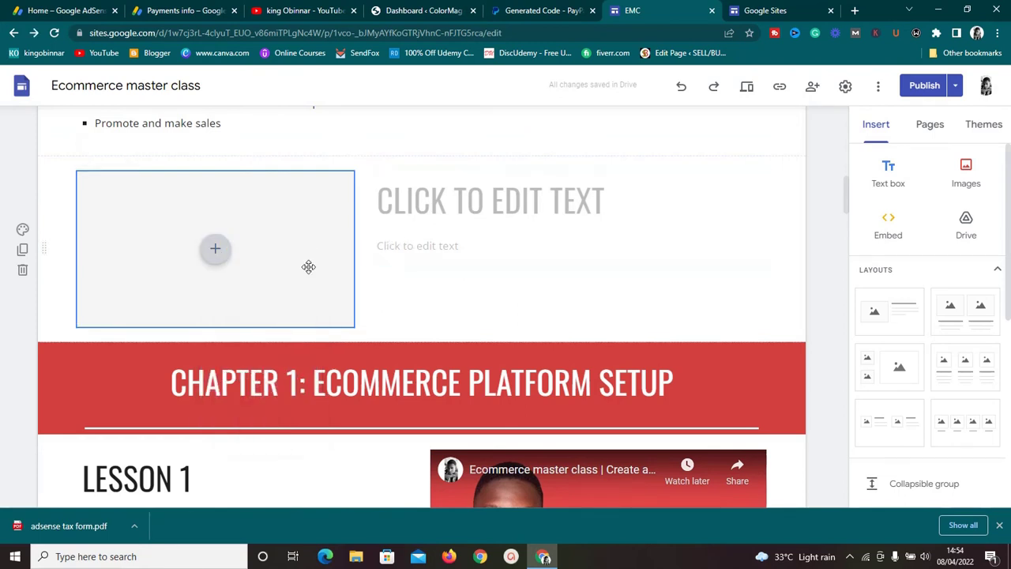
drag(305, 266, 753, 211)
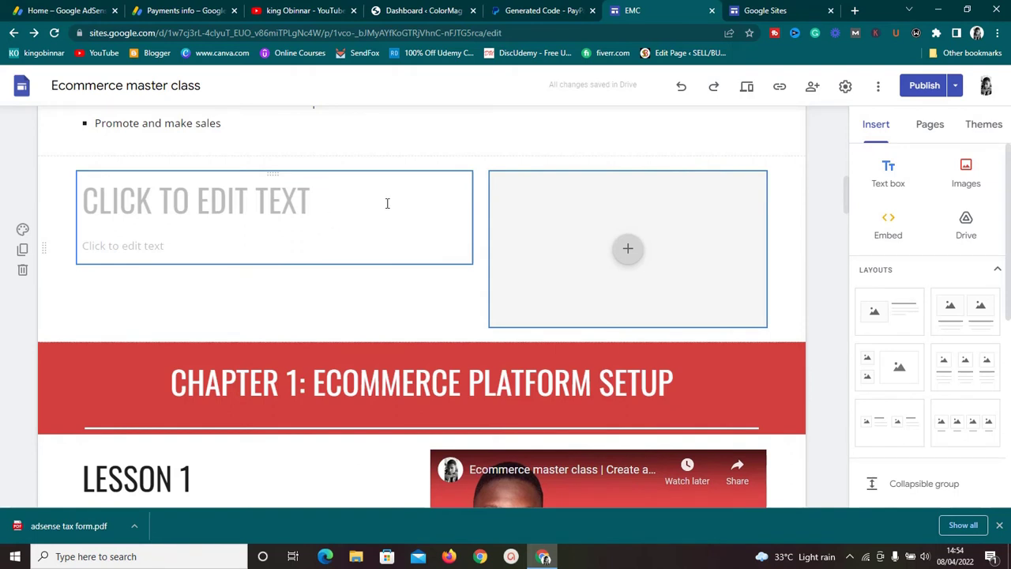
click(23, 271)
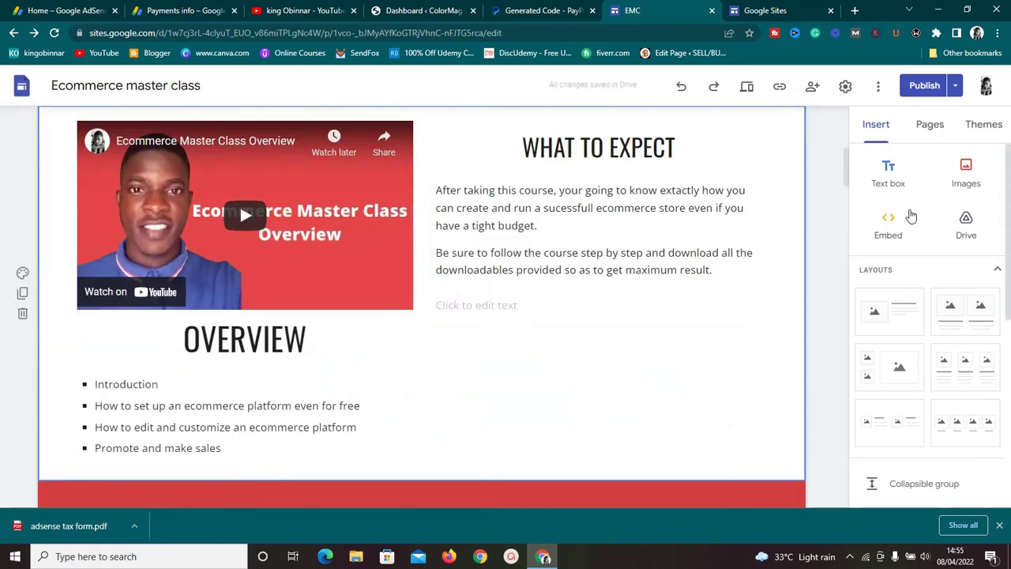
Step: Scroll the Insert panel, then return the page to the ECOMMERCE MASTER CLASS header at the top
drag(1009, 196, 1008, 405)
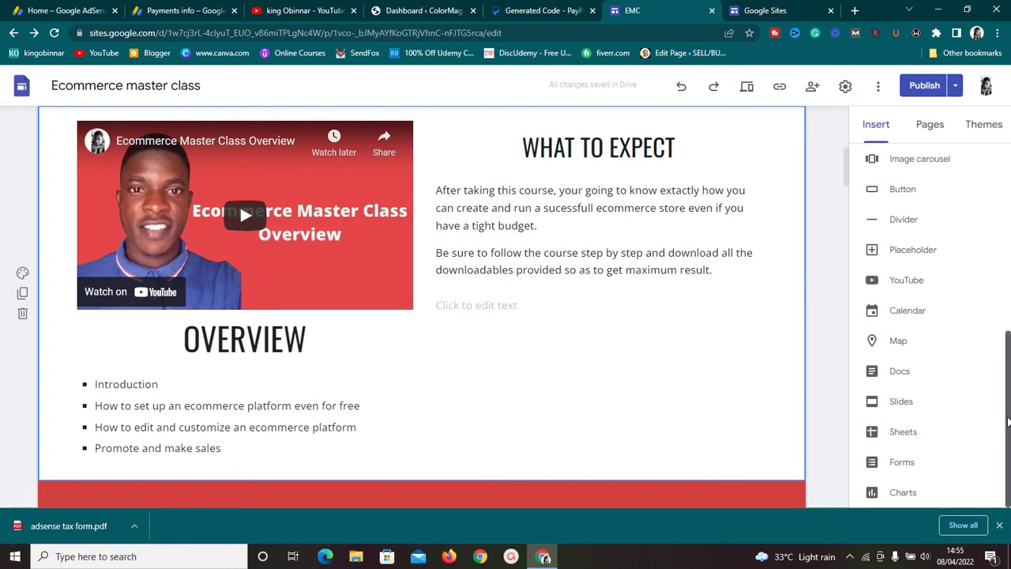
drag(1007, 423, 1007, 237)
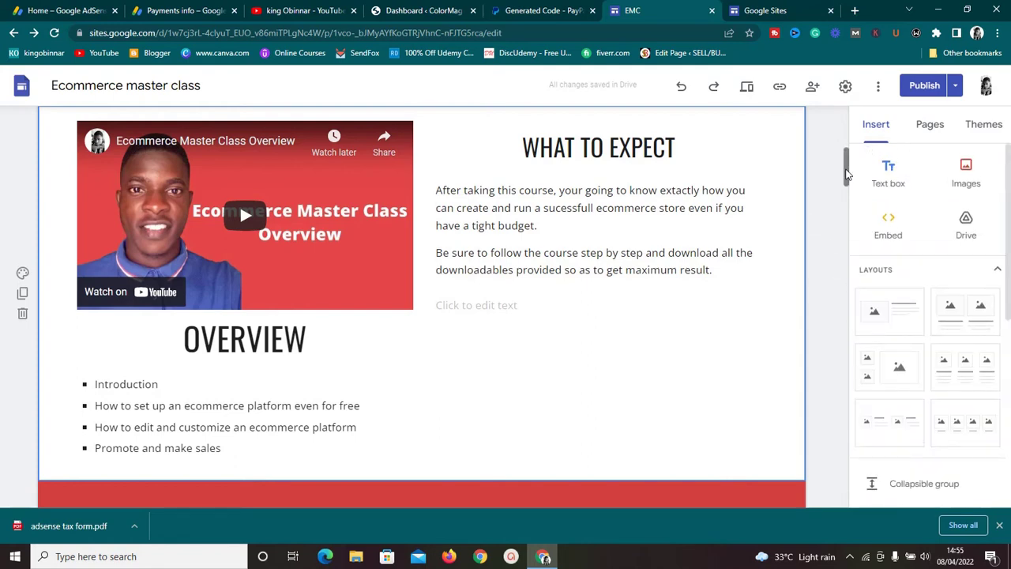
drag(847, 174, 849, 87)
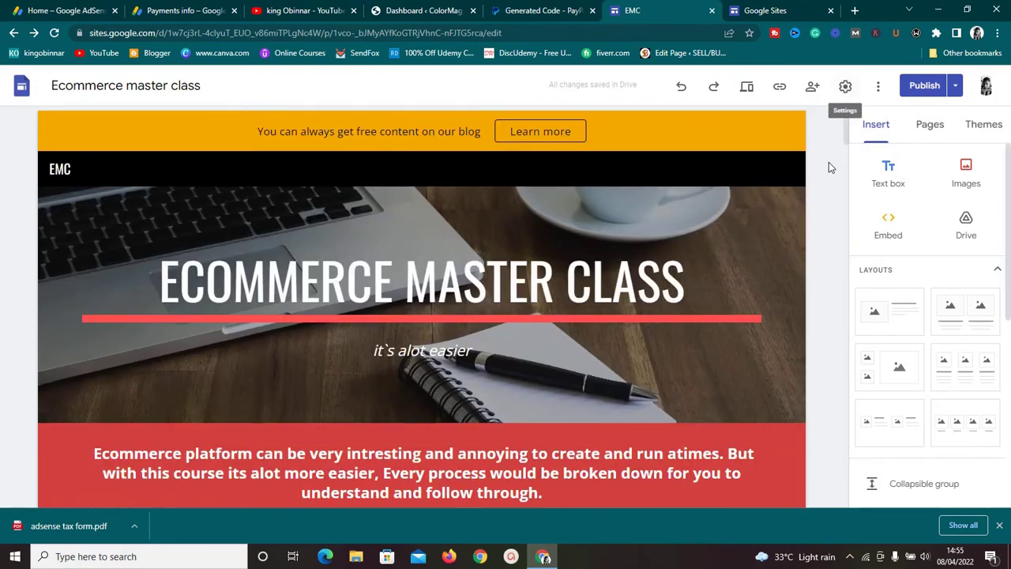
drag(846, 127, 847, 148)
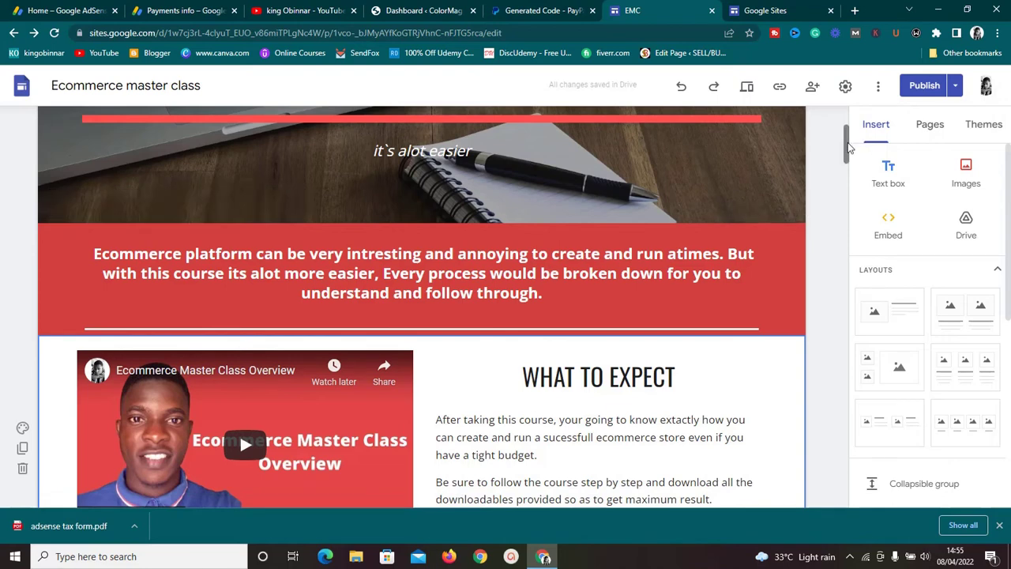
drag(848, 147, 848, 172)
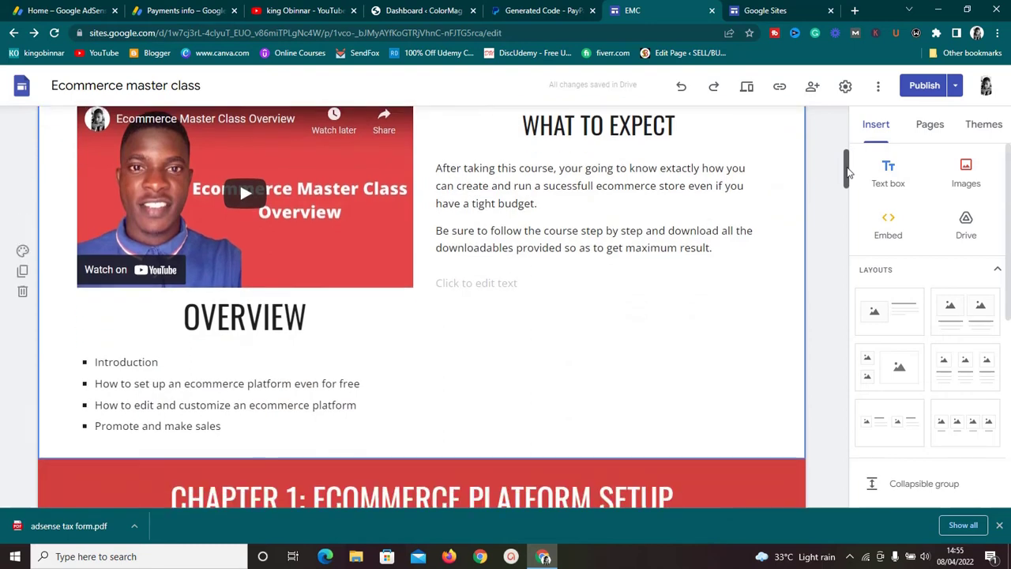
drag(848, 173, 849, 111)
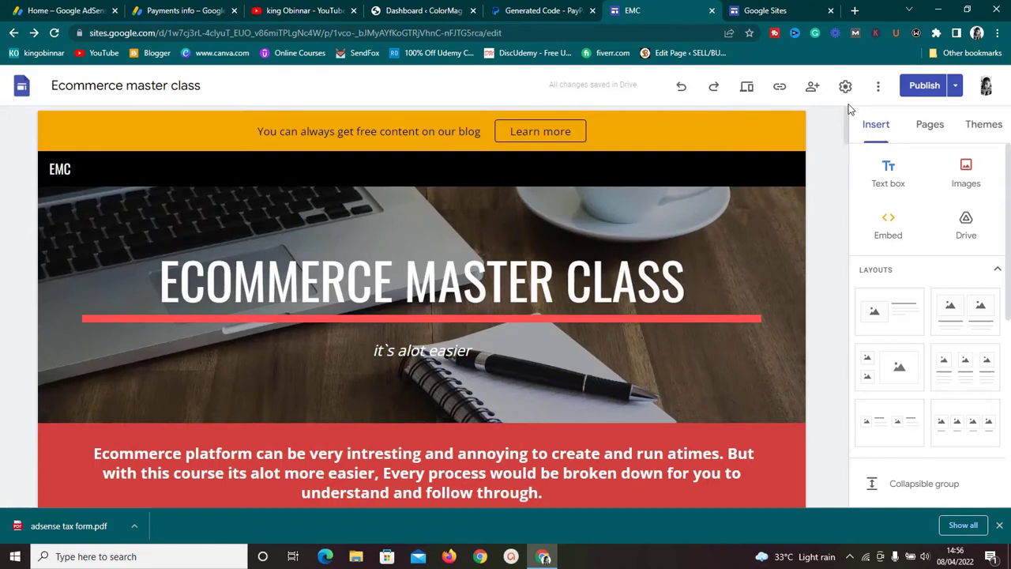
click(788, 10)
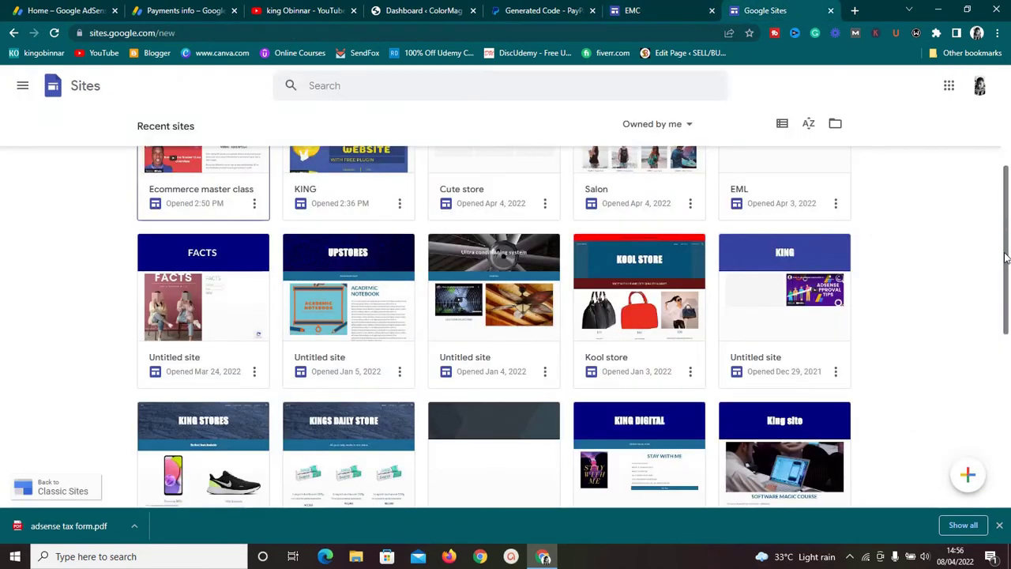
drag(1006, 257, 1002, 133)
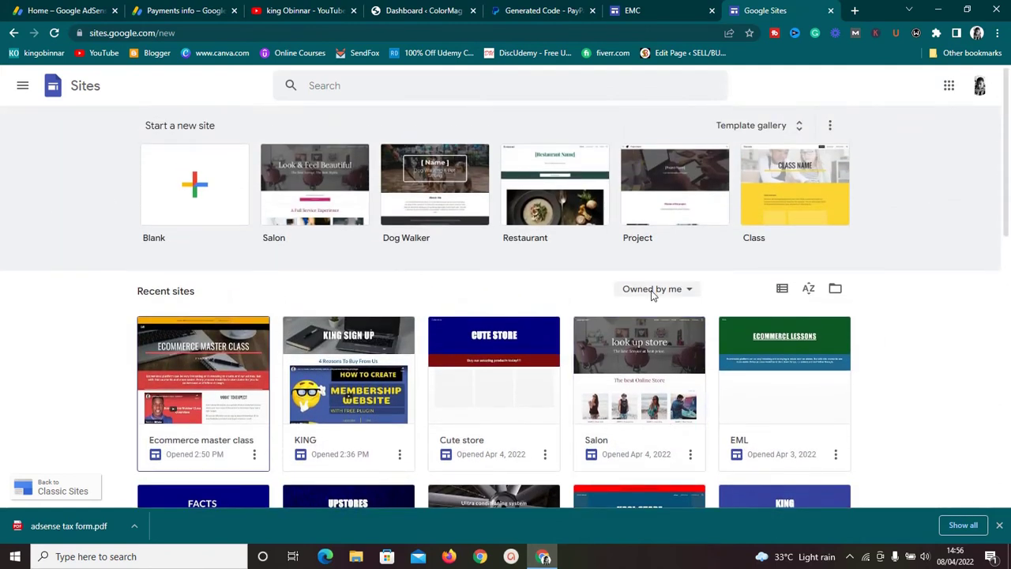
click(654, 10)
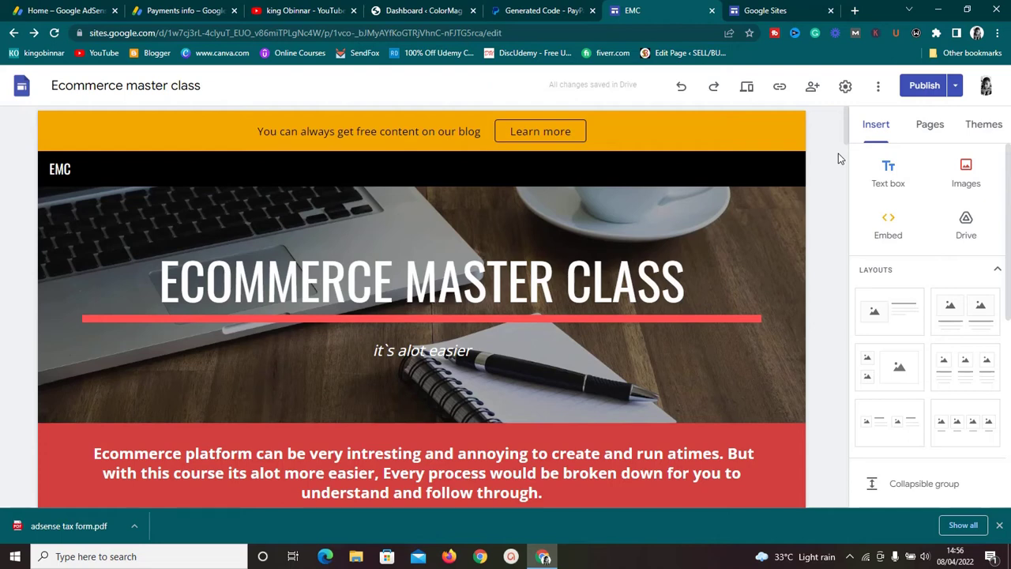
Step: Check the YouTube channel's videos tab, then scroll to the closing note and red footer
drag(846, 135, 845, 88)
drag(847, 138, 844, 86)
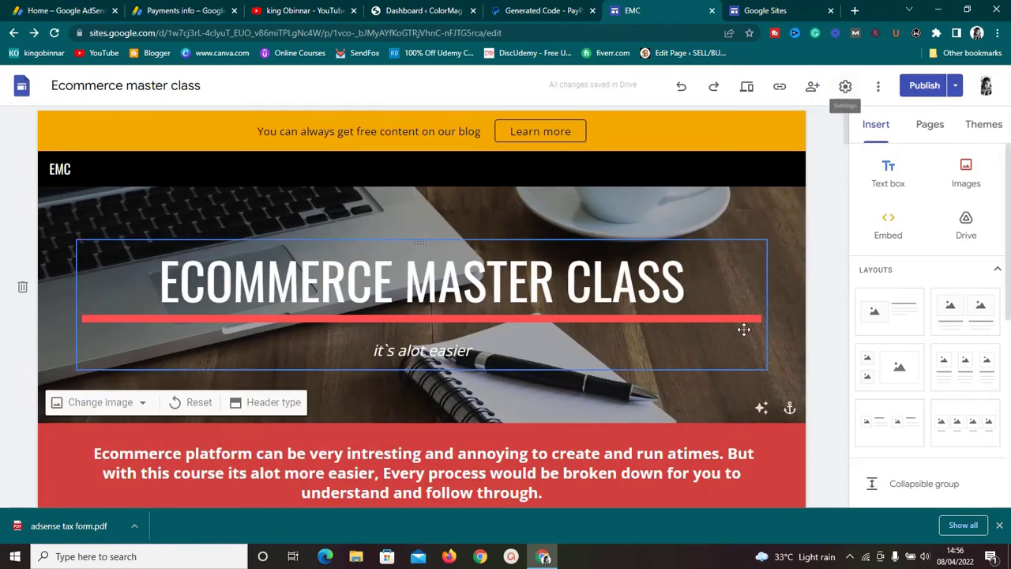
click(298, 7)
mouse_move(654, 222)
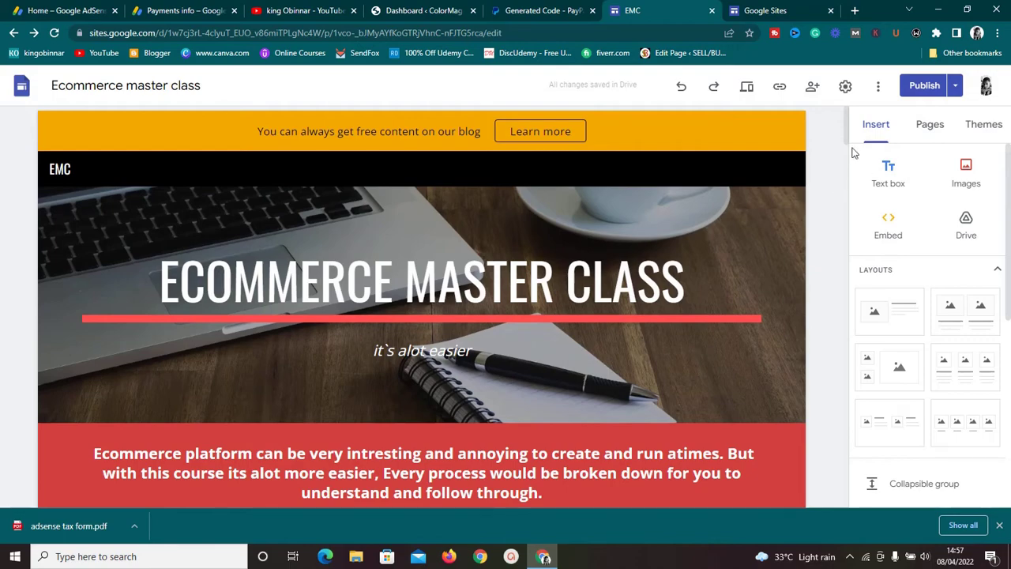
drag(846, 145, 843, 518)
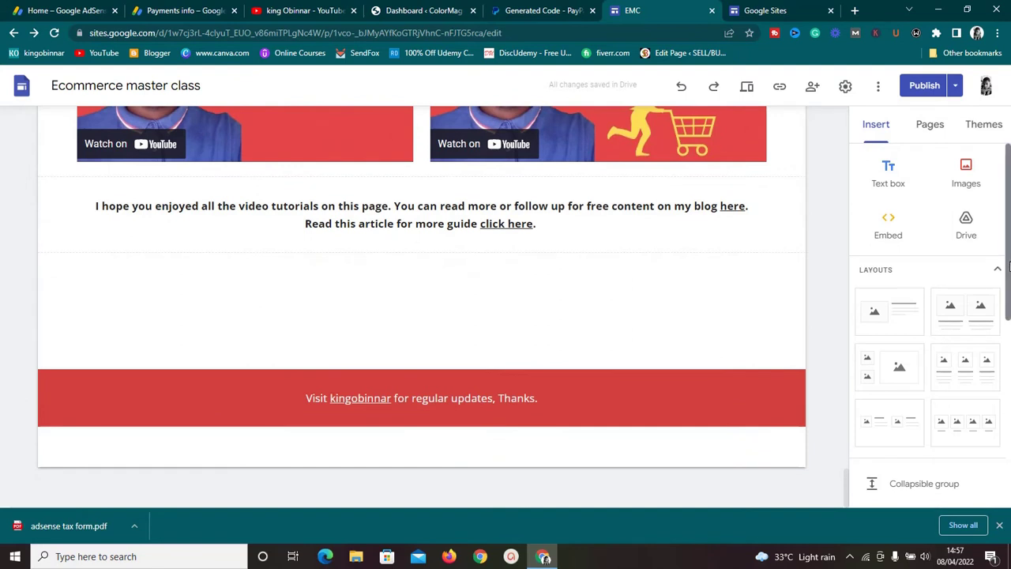
Step: Scroll the Insert panel's element list, then bring the page back to the ECOMMERCE MASTER CLASS header
scroll(1006, 330, down, 4)
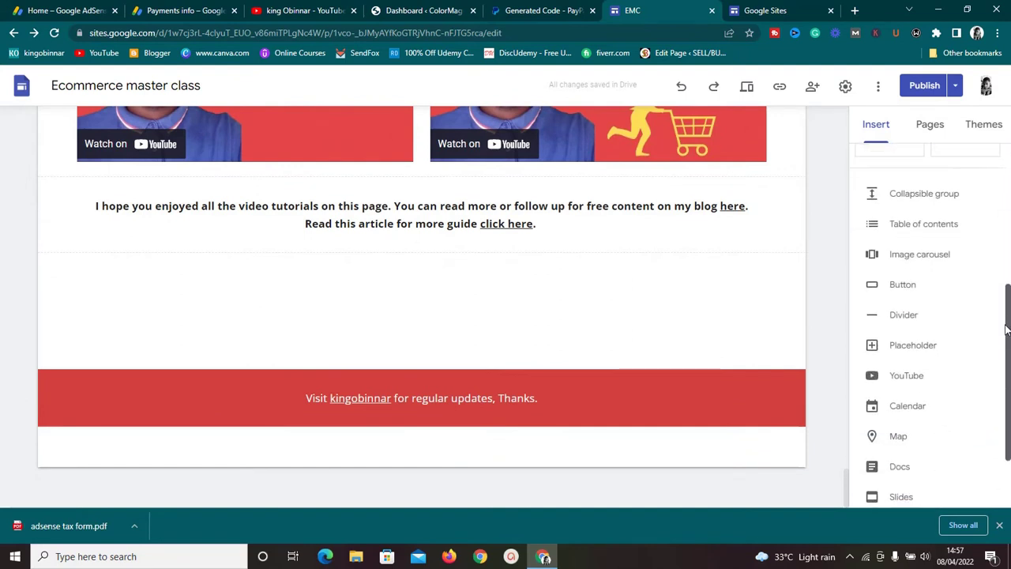
scroll(1006, 335, down, 1)
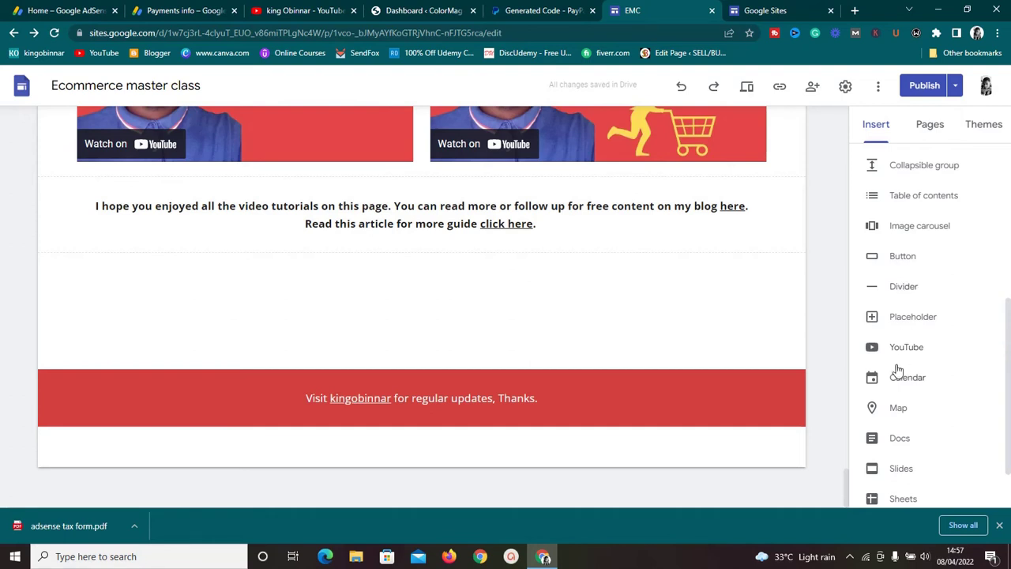
drag(849, 482, 852, 130)
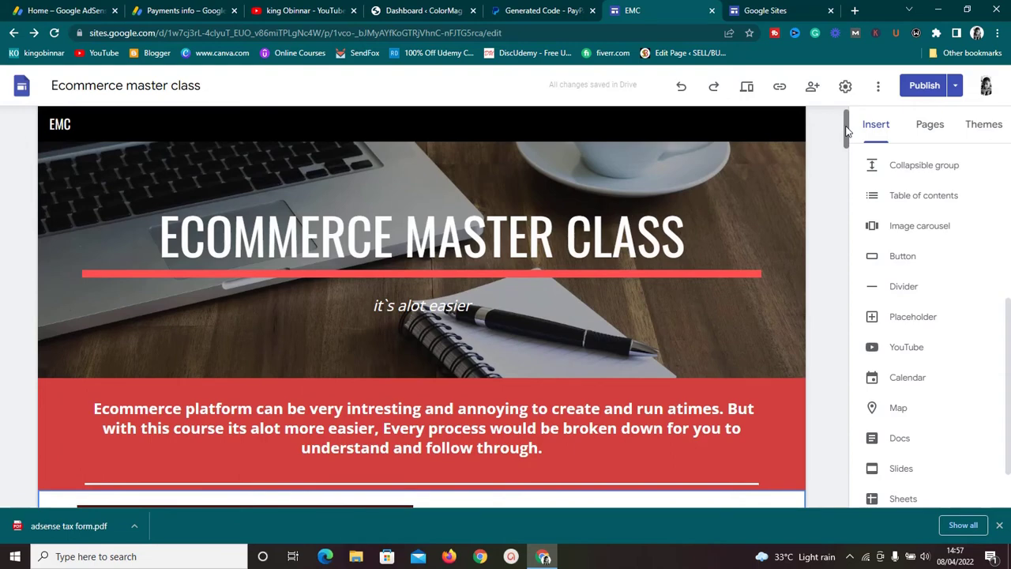
Step: Scroll through the course page and stop at Lesson 6 with its theme-customization video
drag(846, 130, 845, 519)
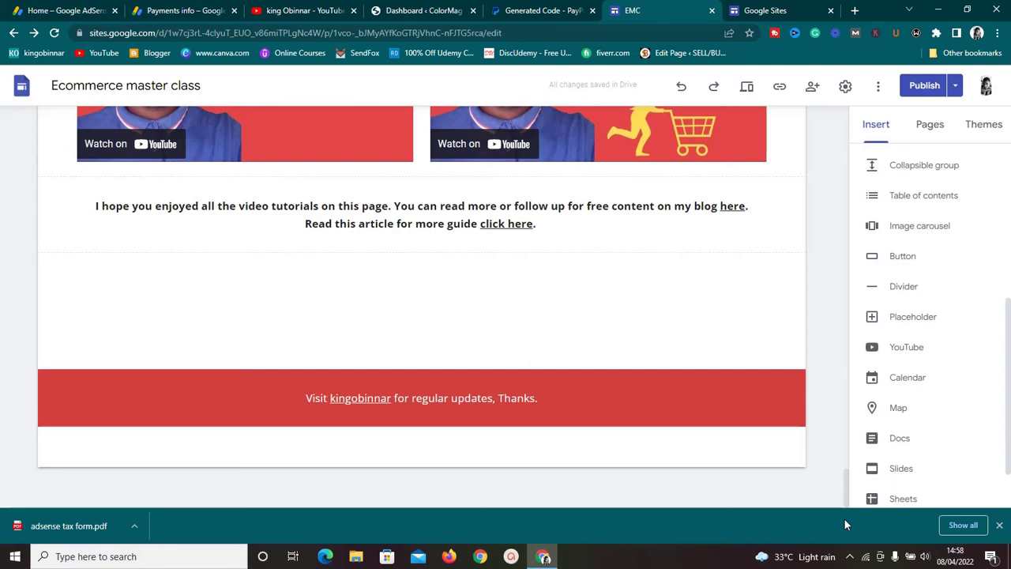
drag(844, 499, 844, 117)
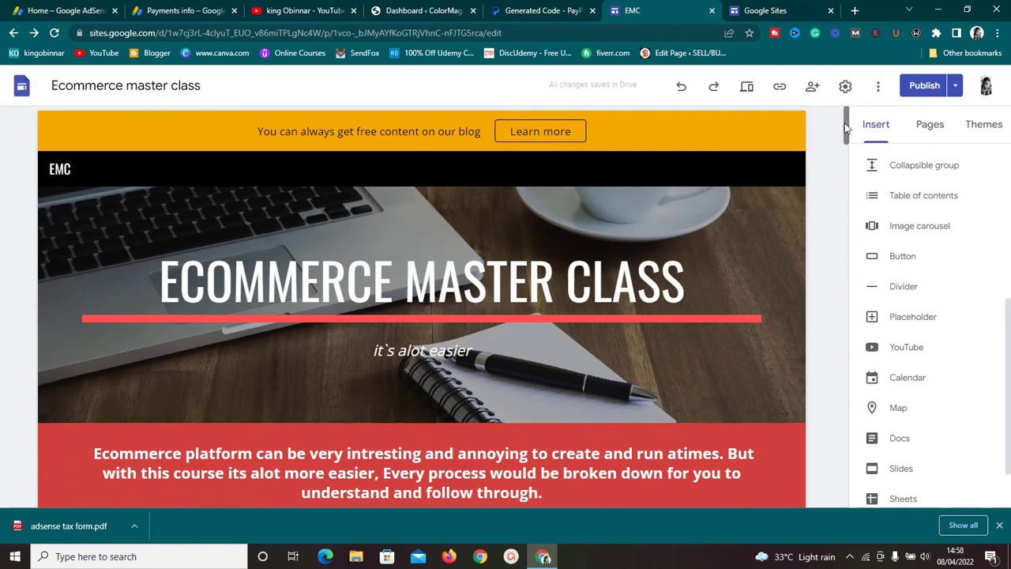
mouse_move(845, 126)
mouse_down()
mouse_move(842, 194)
mouse_move(844, 118)
mouse_up()
drag(845, 126, 846, 334)
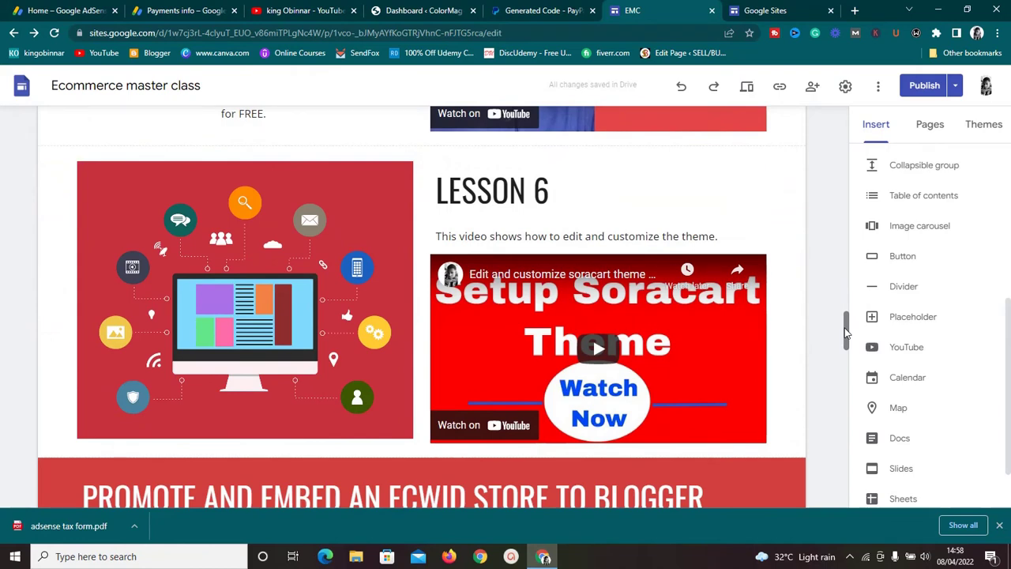
Step: Scroll down to the Lesson 7 and Lesson 8 videos above the orange BIG SALE illustration
drag(846, 335, 843, 369)
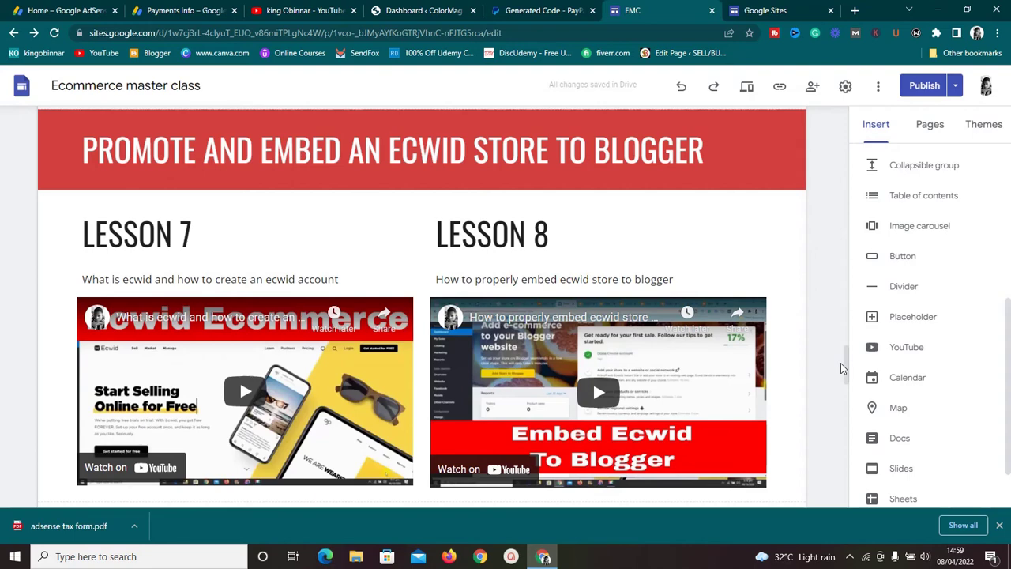
drag(844, 368, 845, 133)
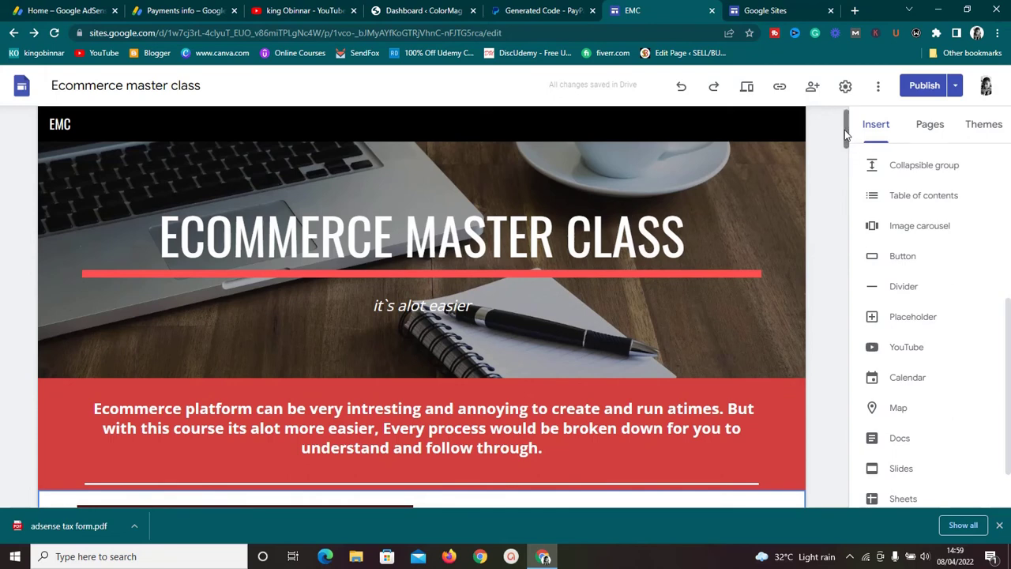
scroll(844, 146, down, 1)
scroll(842, 155, down, 3)
scroll(842, 156, down, 3)
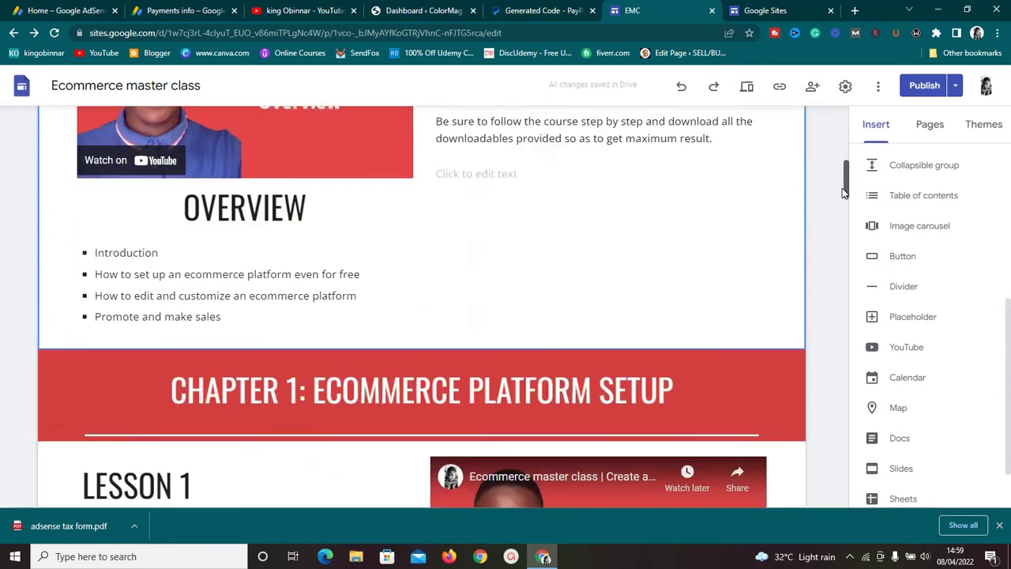
scroll(840, 145, up, 2)
drag(840, 145, 849, 112)
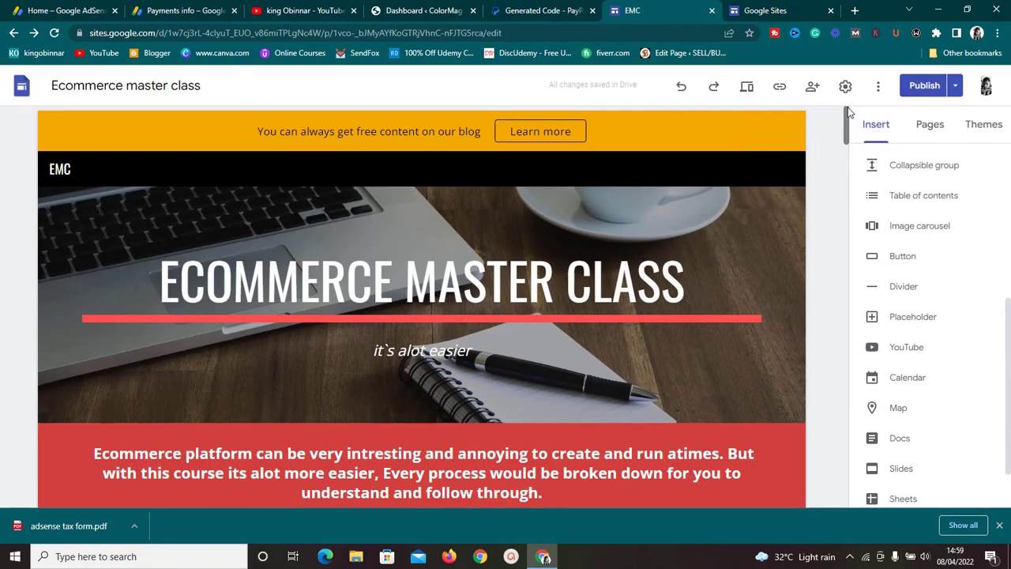
drag(848, 114, 842, 357)
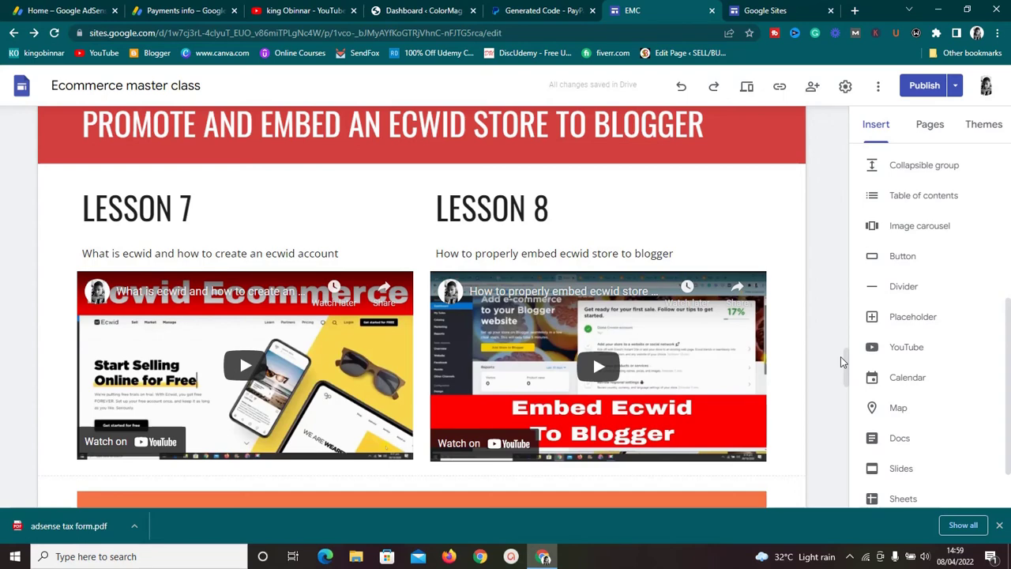
mouse_move(842, 361)
mouse_down()
mouse_move(842, 399)
mouse_move(842, 380)
mouse_up()
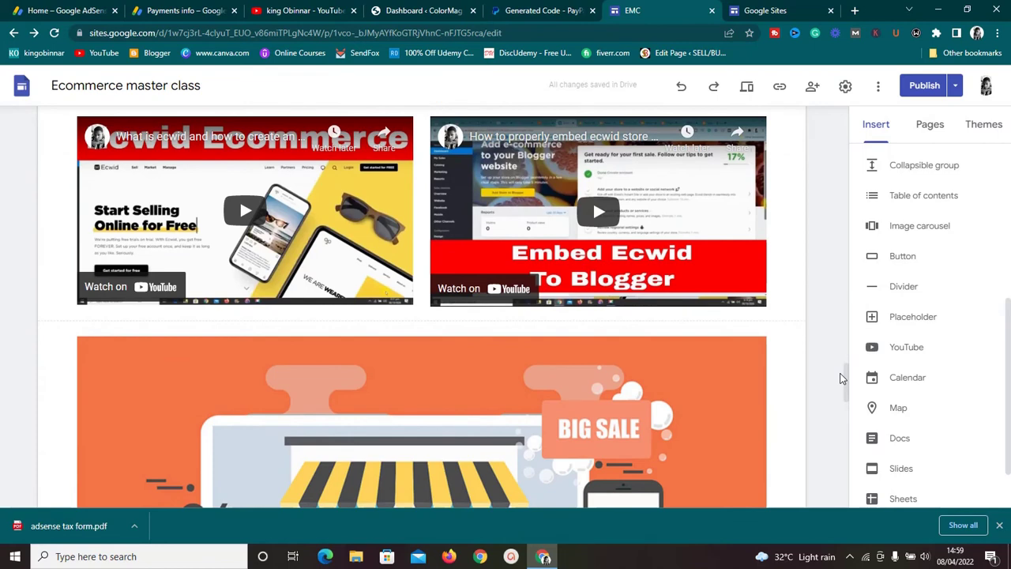